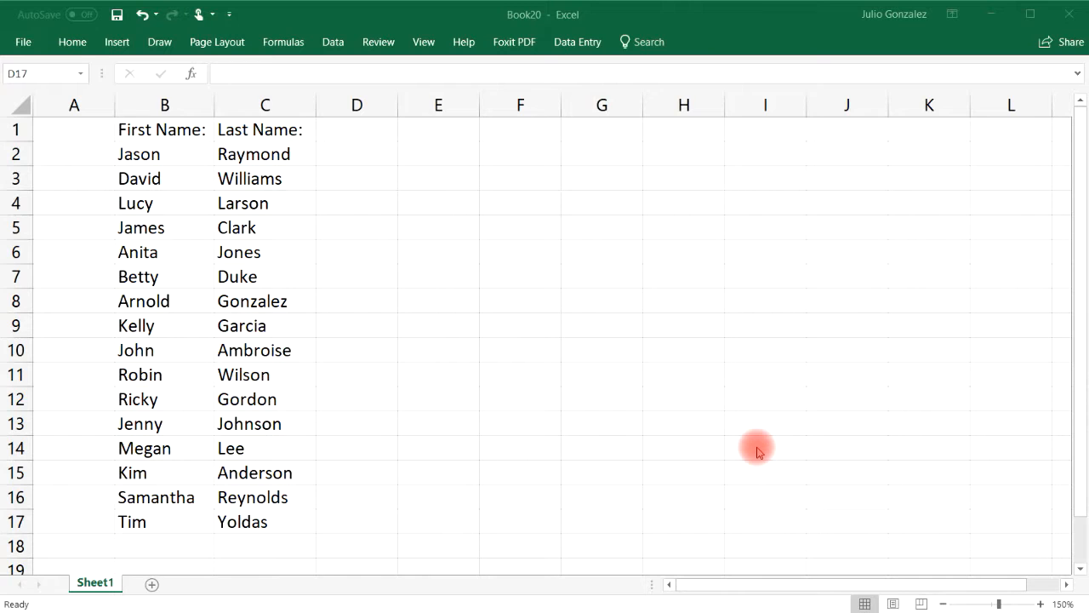
Search the name list for 'Arnold', finding the match in cell B8
click(444, 365)
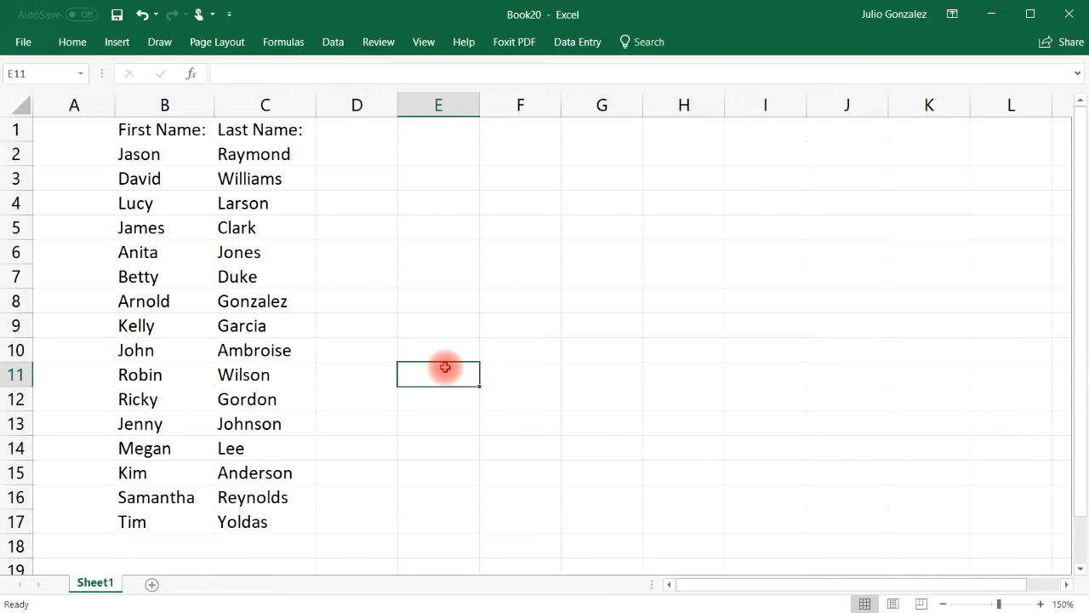
key(ctrl+f)
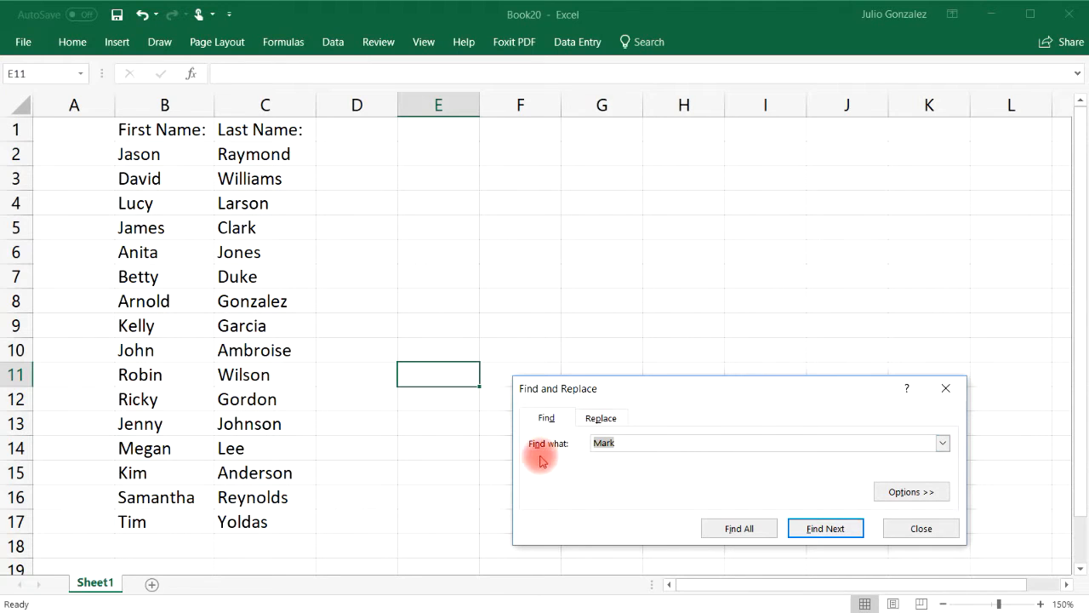
click(649, 449)
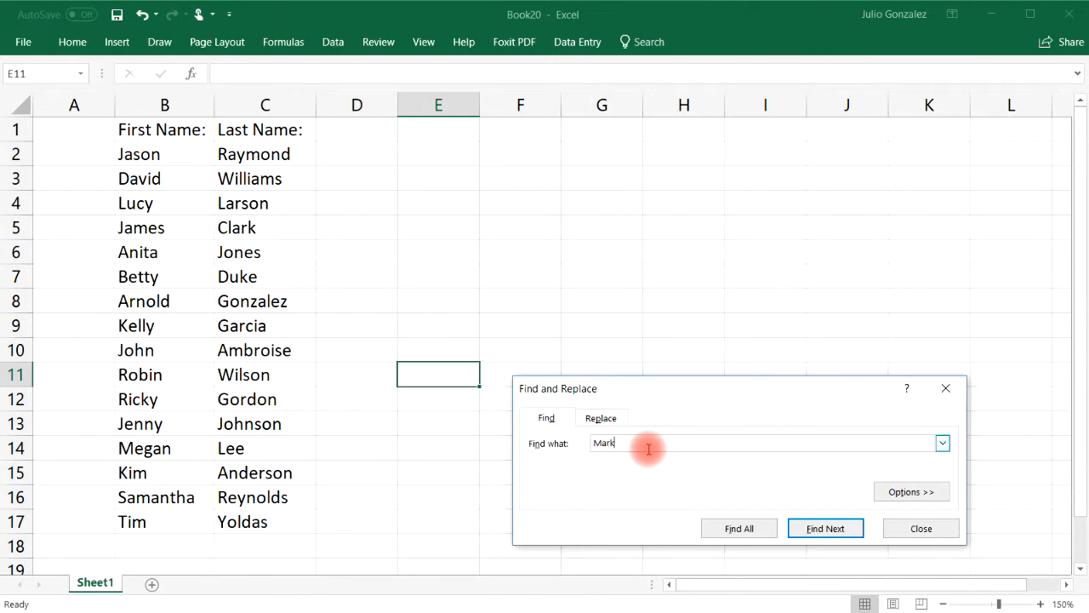
key(BackSpace)
key(BackSpace)
key(BackSpace)
key(BackSpace)
text(Arnold)
click(823, 528)
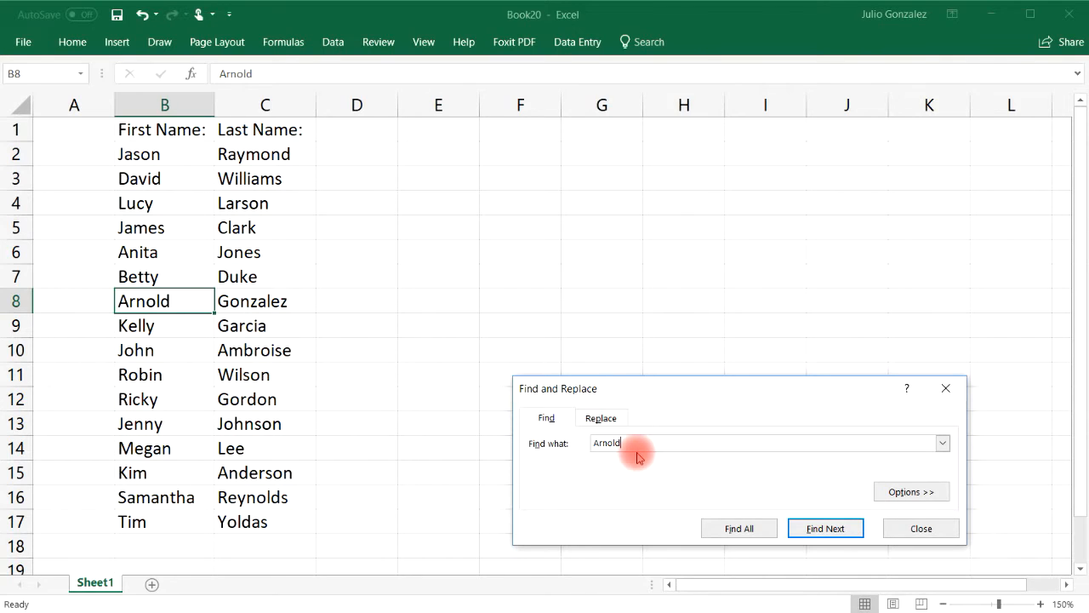
Change the search to 'Robin' and find its cell
key(BackSpace)
key(BackSpace)
key(BackSpace)
key(BackSpace)
key(BackSpace)
key(BackSpace)
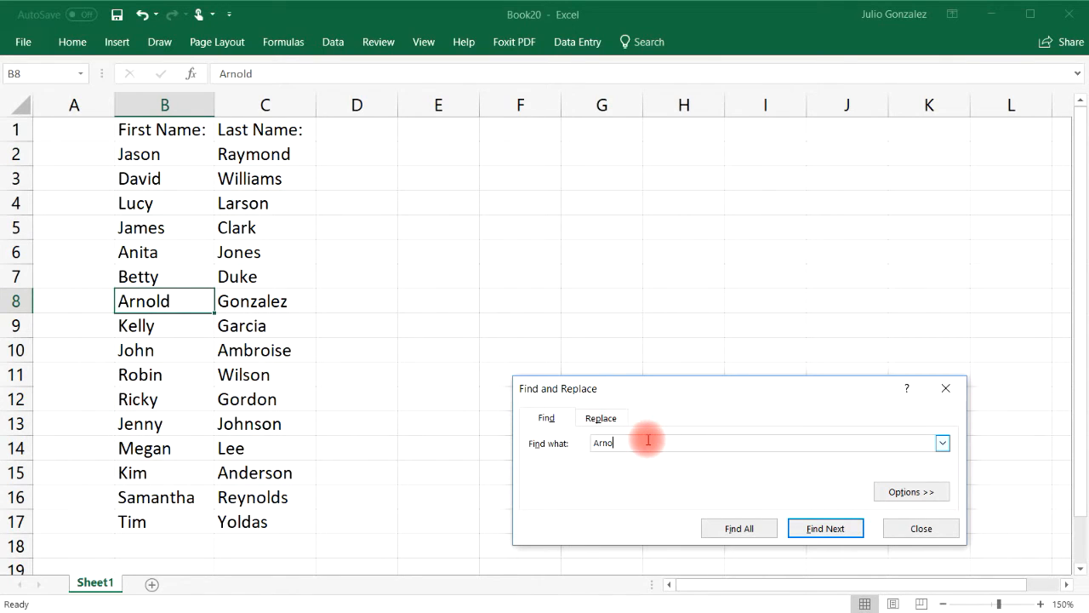
text(Robin)
click(826, 528)
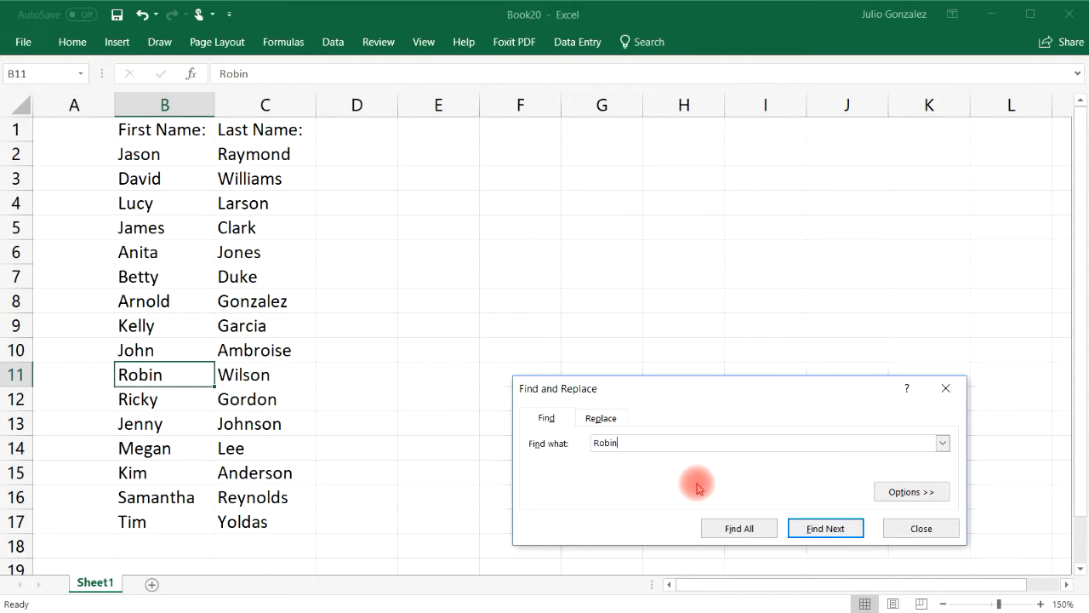
Search for 'Larson', locating it in C4, then close the Find dialog
key(BackSpace)
key(BackSpace)
key(BackSpace)
key(BackSpace)
key(BackSpace)
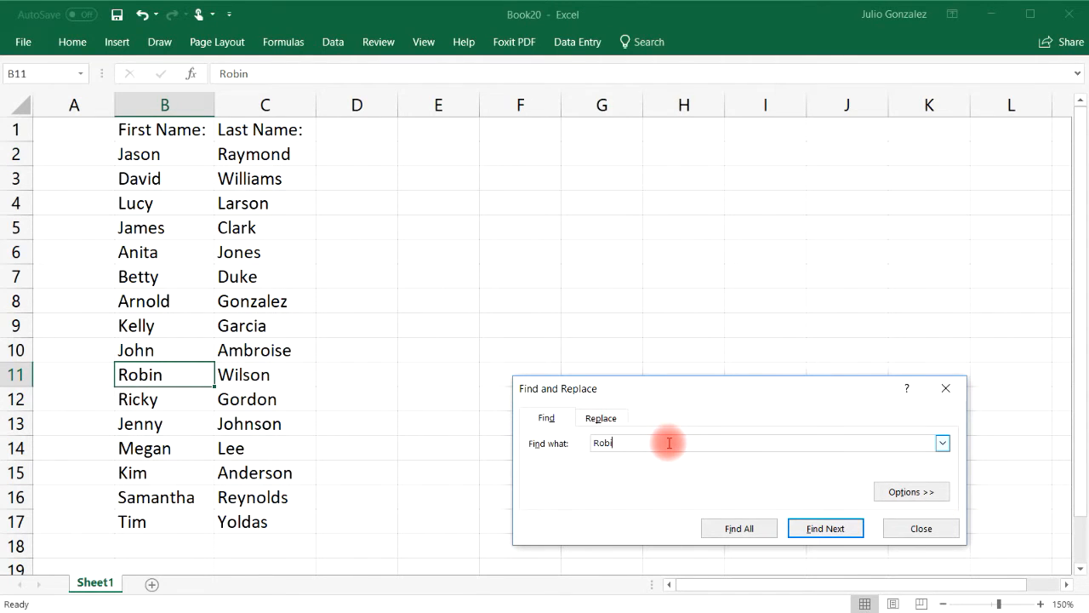
text(Larson)
click(830, 527)
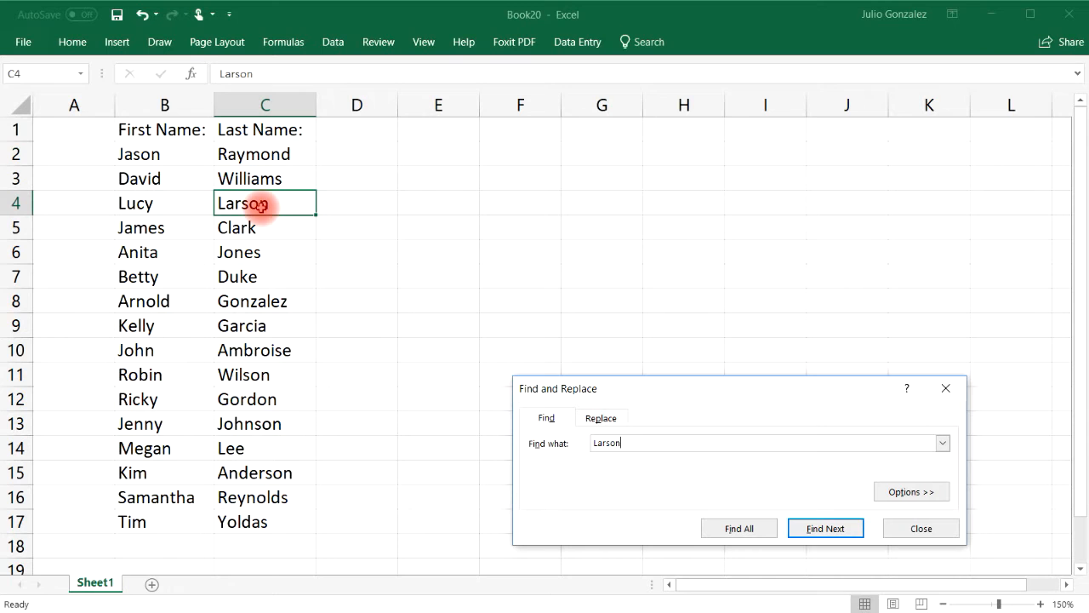
click(932, 528)
key(ctrl+f)
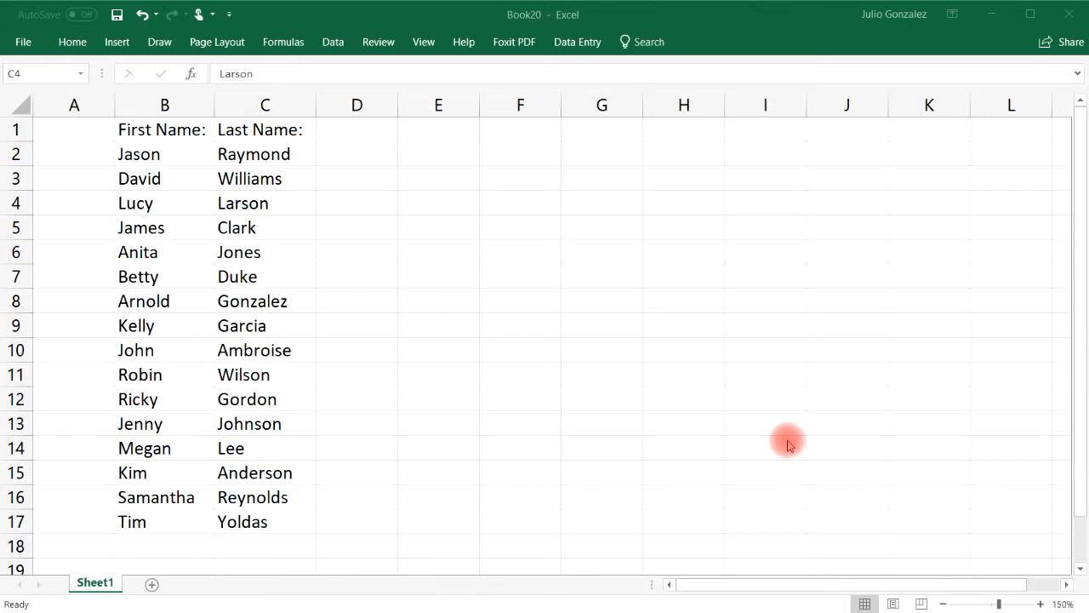
In the Replace dialog, change the Find what text from Larson to 'Garcia'
click(462, 299)
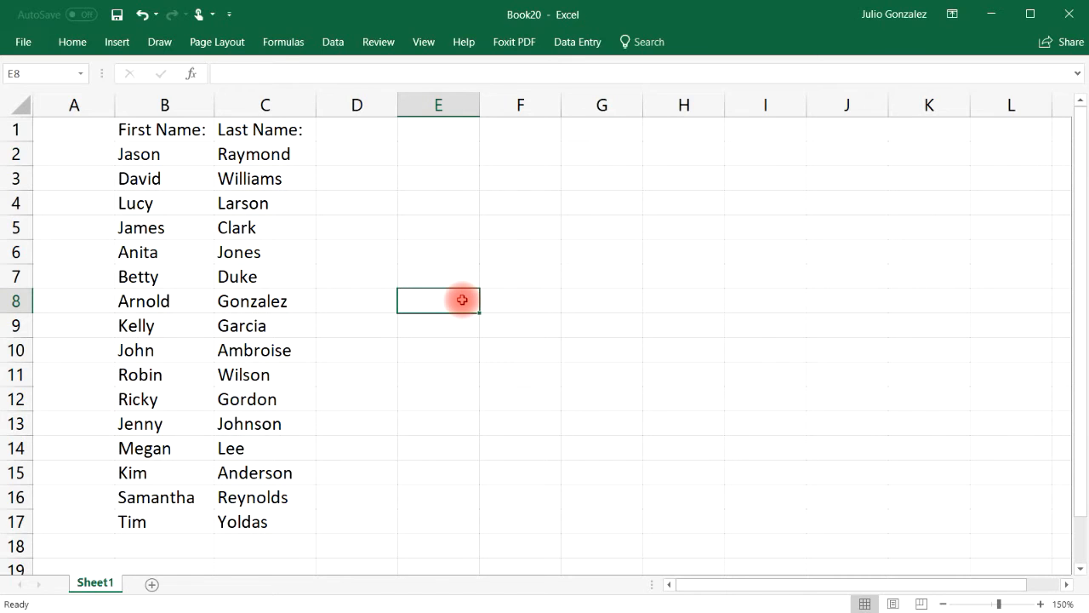
key(ctrl+h)
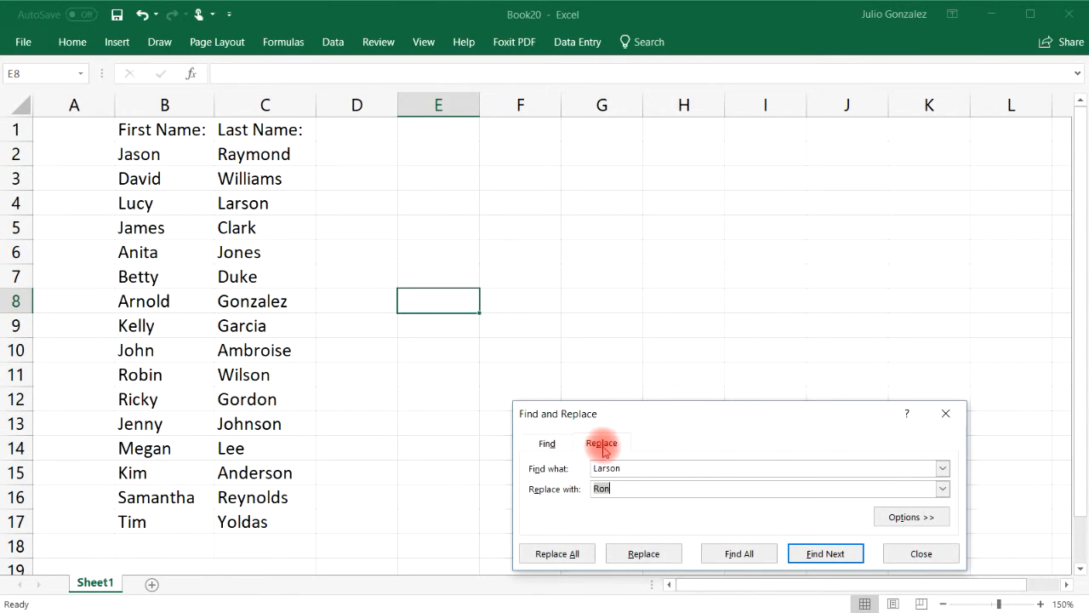
click(547, 444)
click(606, 444)
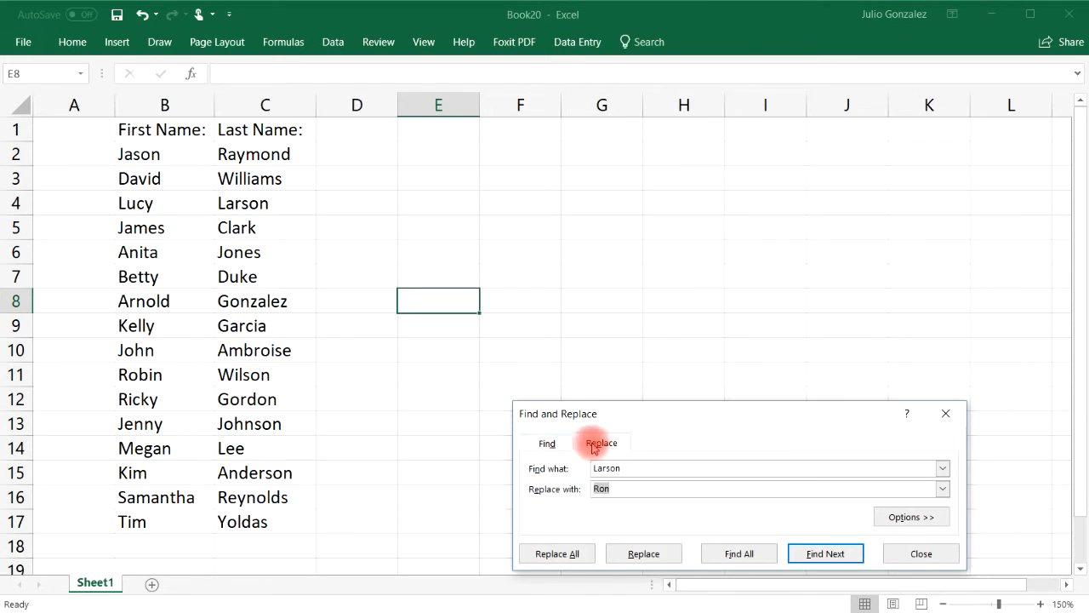
drag(658, 414, 634, 375)
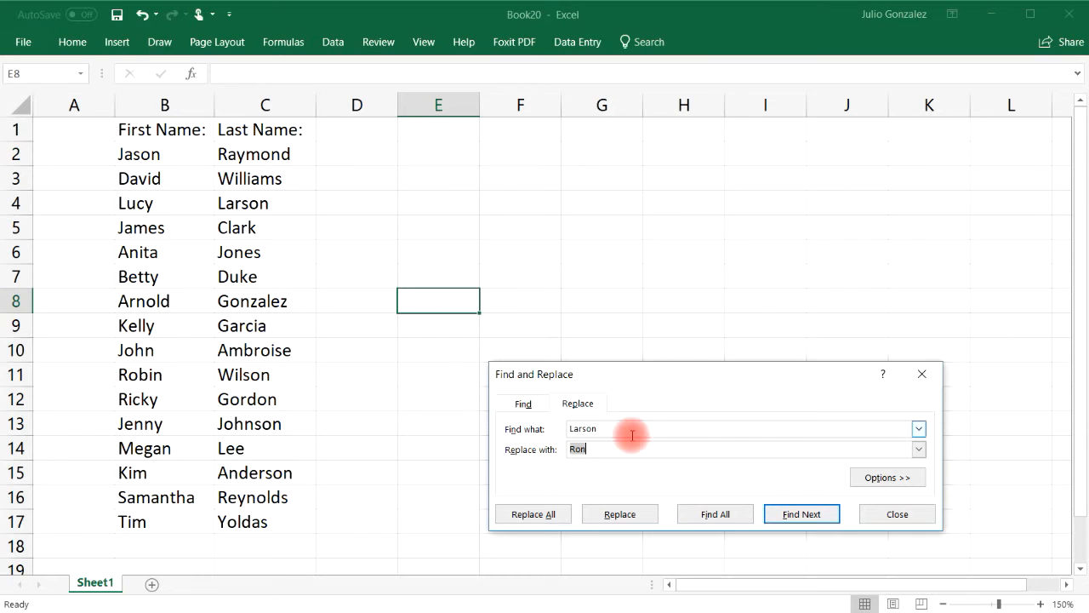
drag(617, 428, 547, 431)
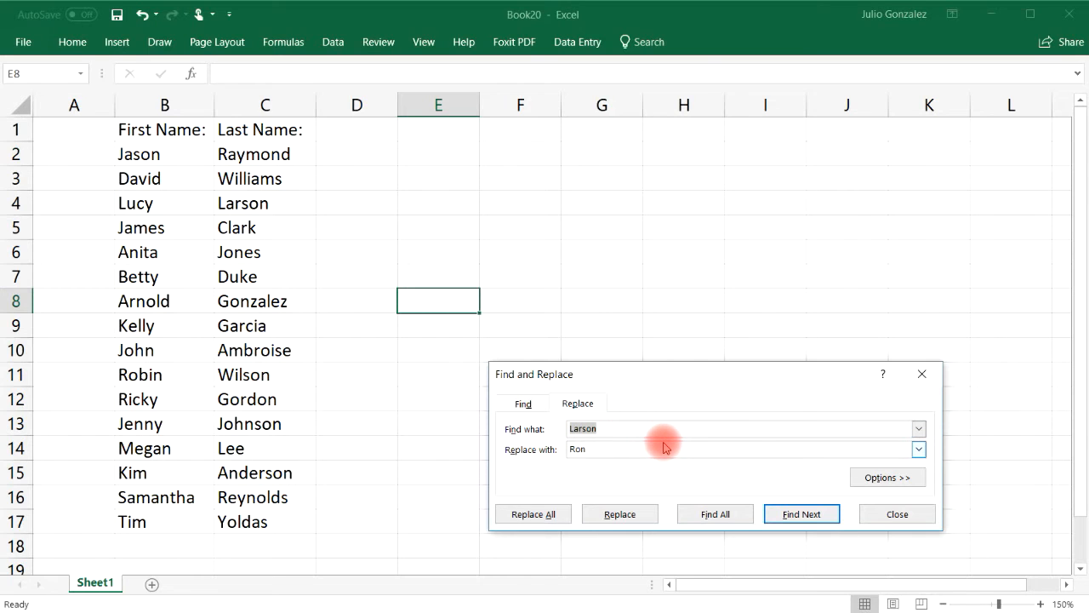
text(Garcoa)
key(BackSpace)
key(BackSpace)
text(ia)
Find Garcia in C9, replace it with 'Rodriguez', and close the dialog
click(800, 514)
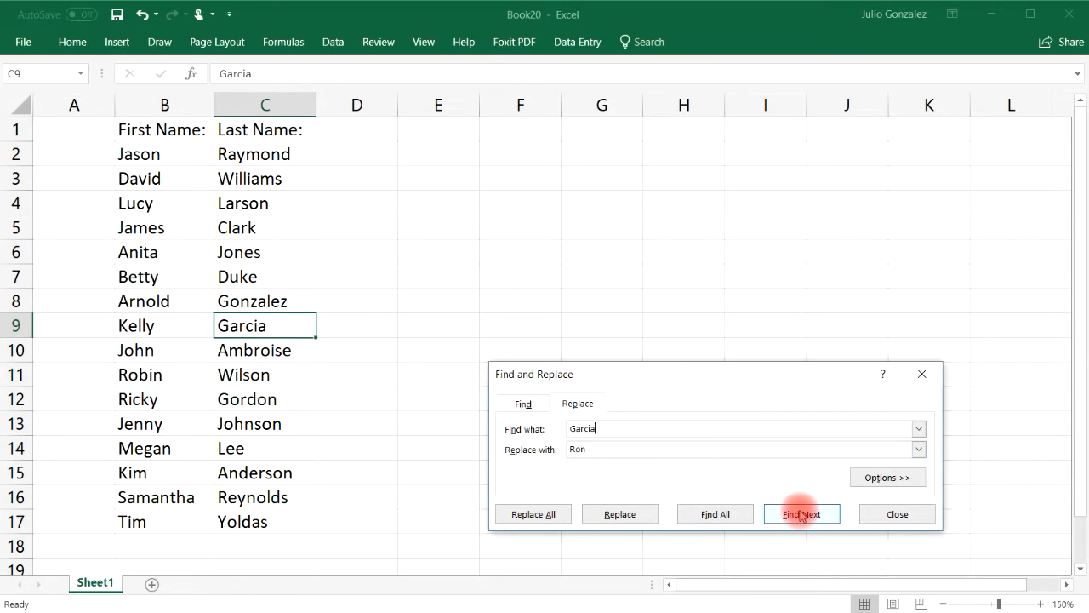
click(659, 449)
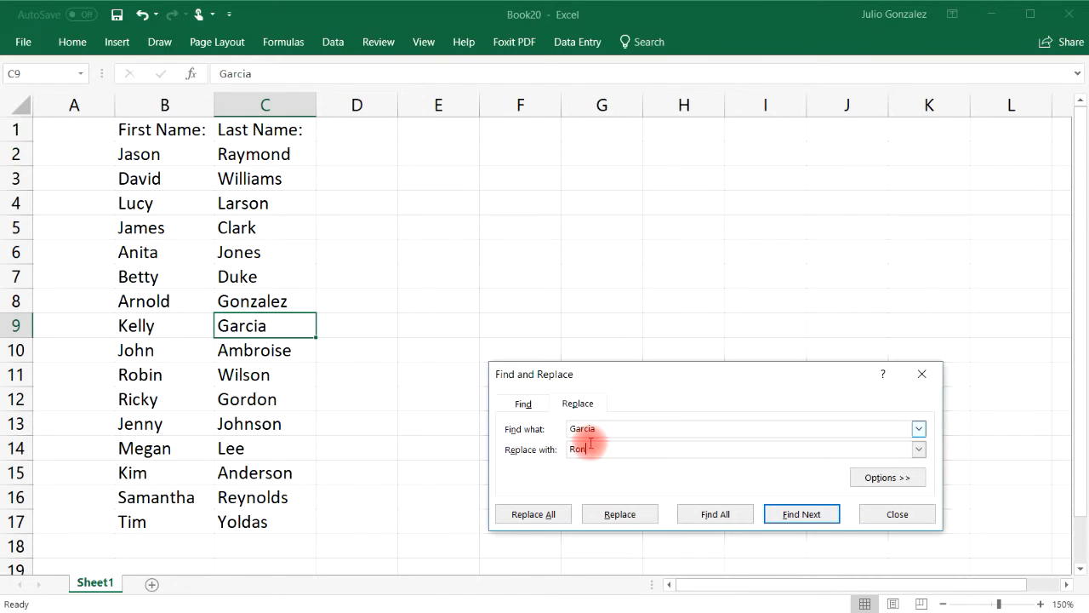
key(BackSpace)
key(BackSpace)
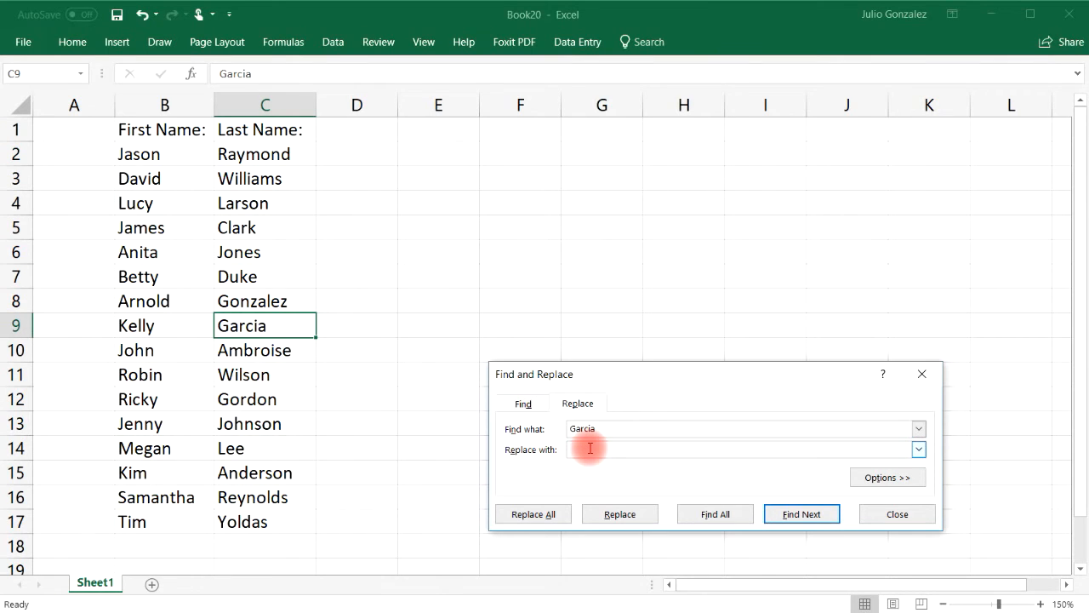
text(Rodriguez)
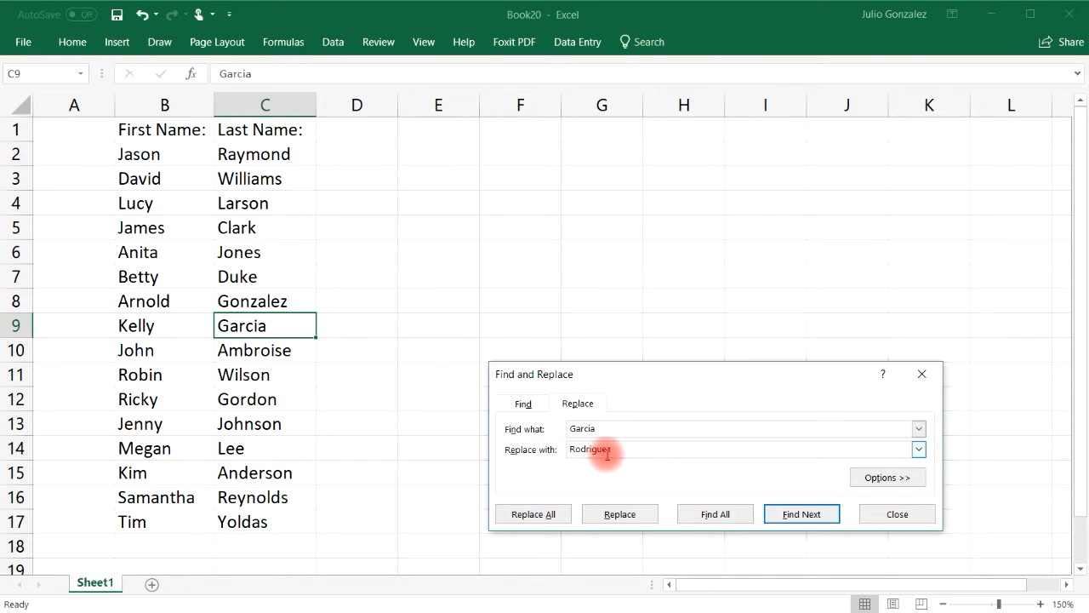
click(622, 514)
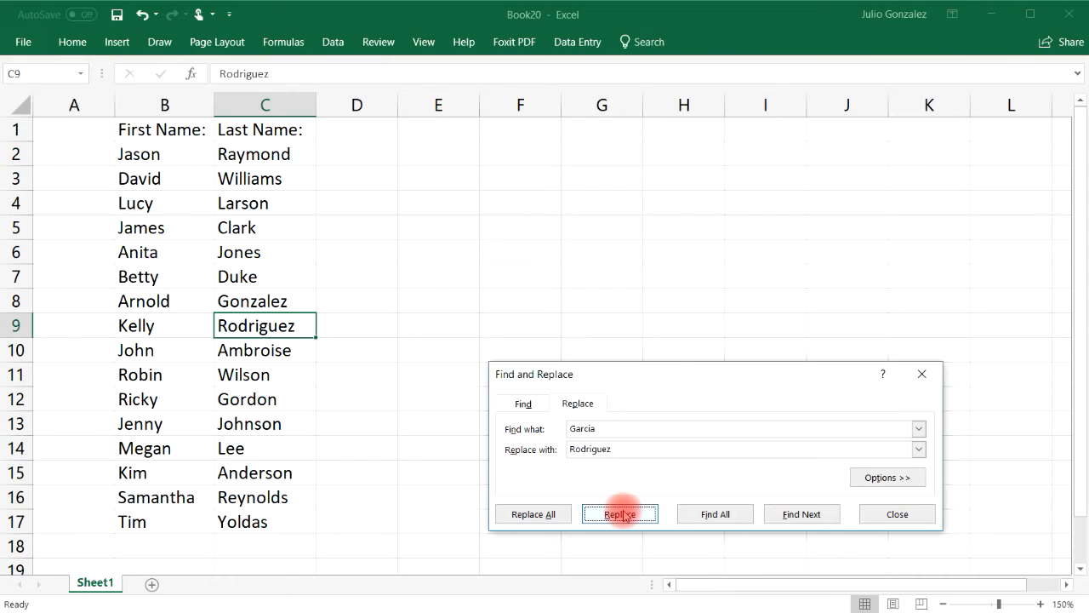
click(907, 514)
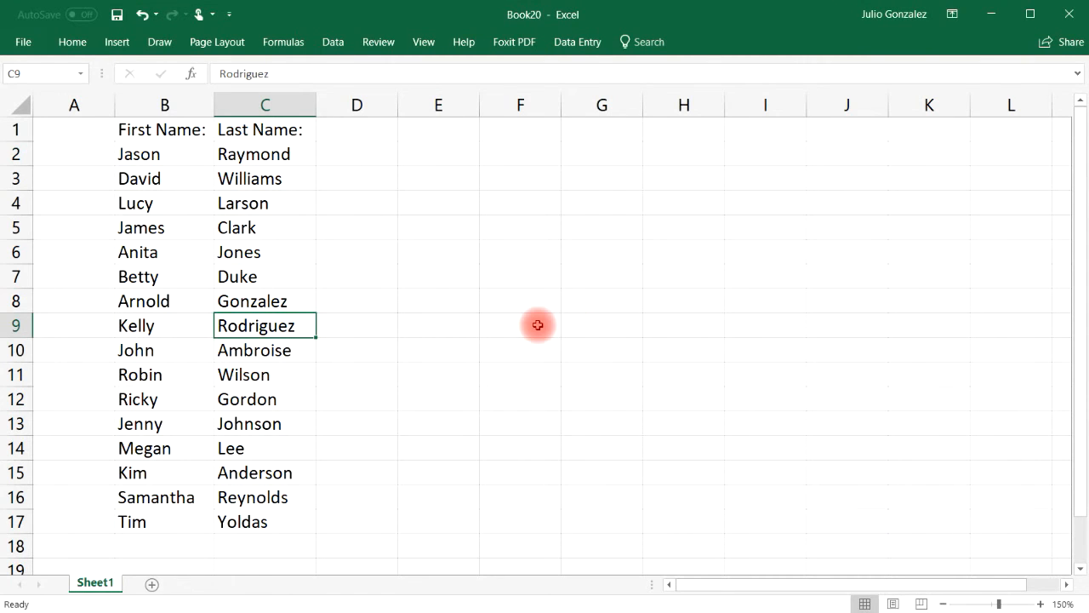
click(151, 544)
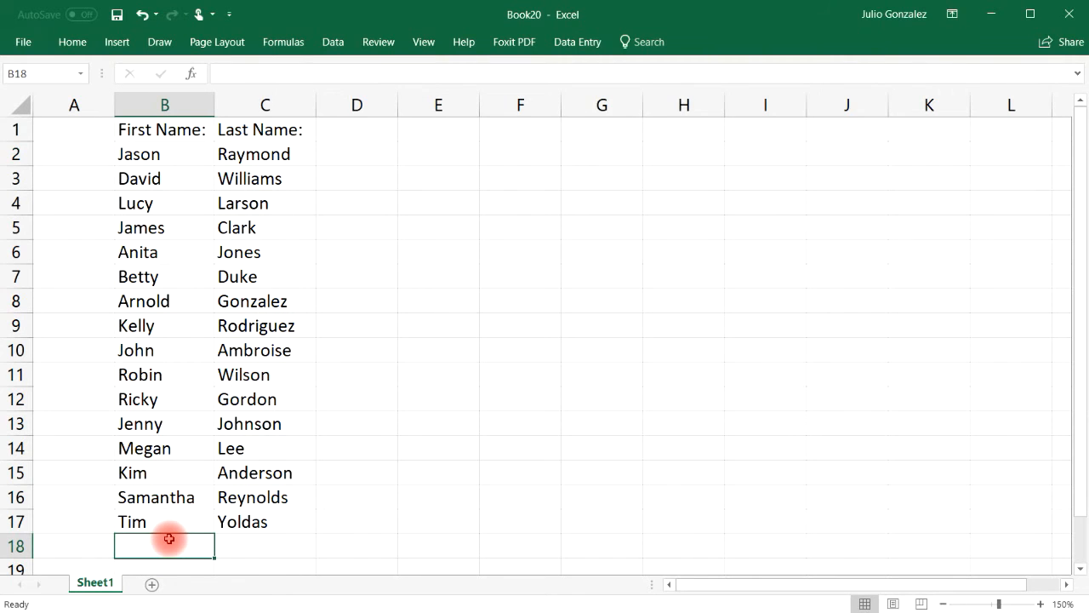
text(Karen)
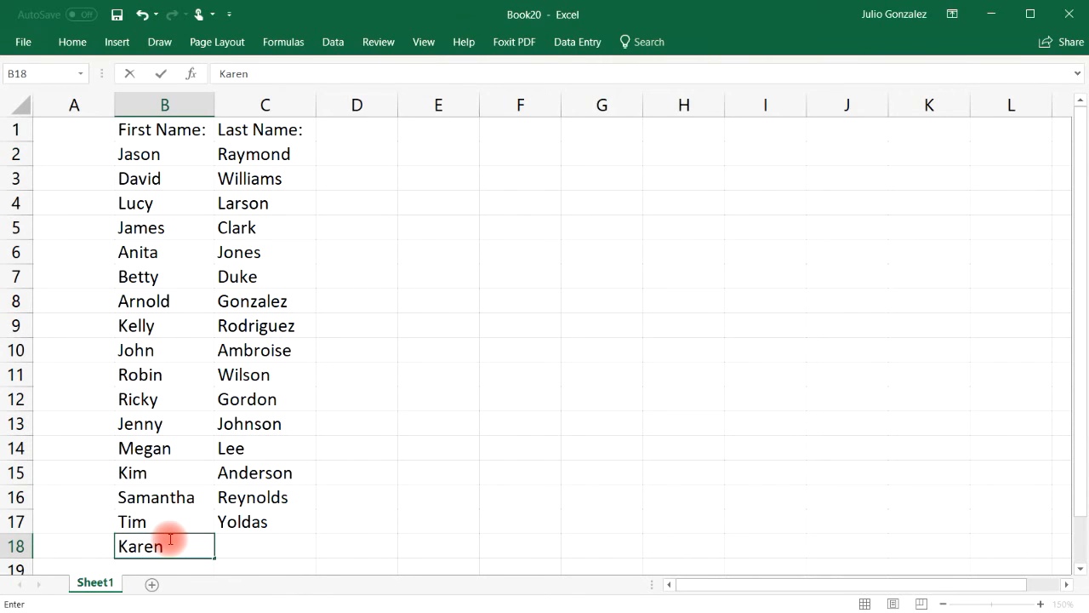
key(Tab)
text(Larsoo)
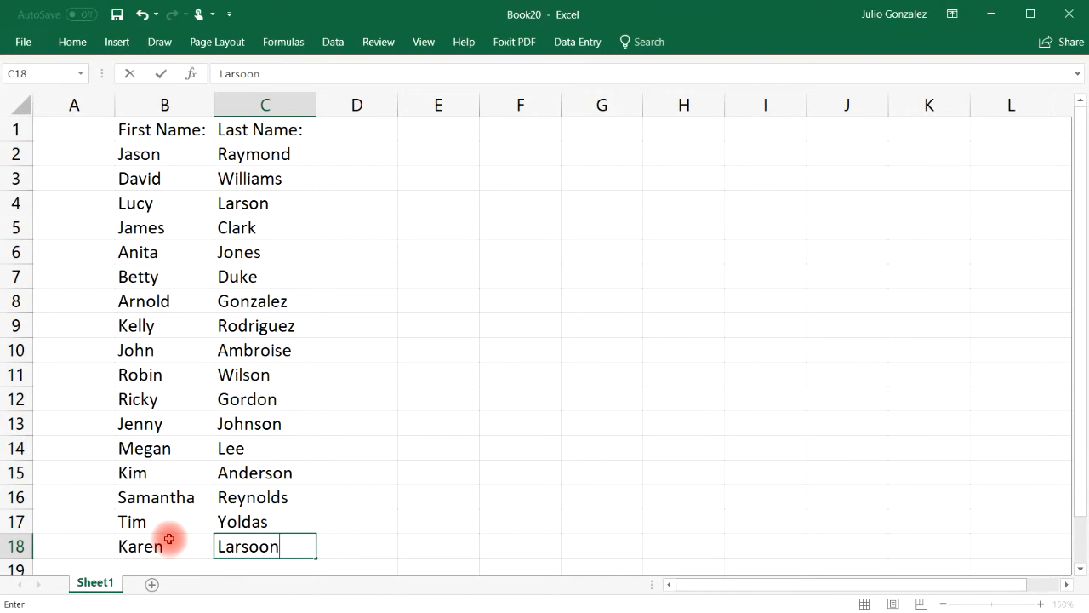
key(BackSpace)
text(n)
key(Tab)
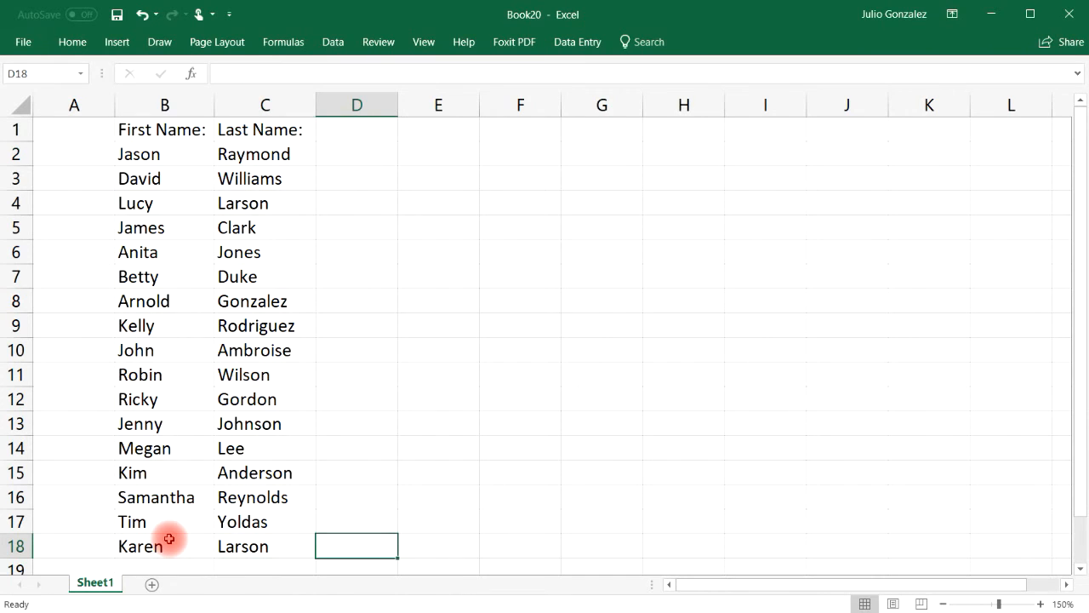
click(261, 205)
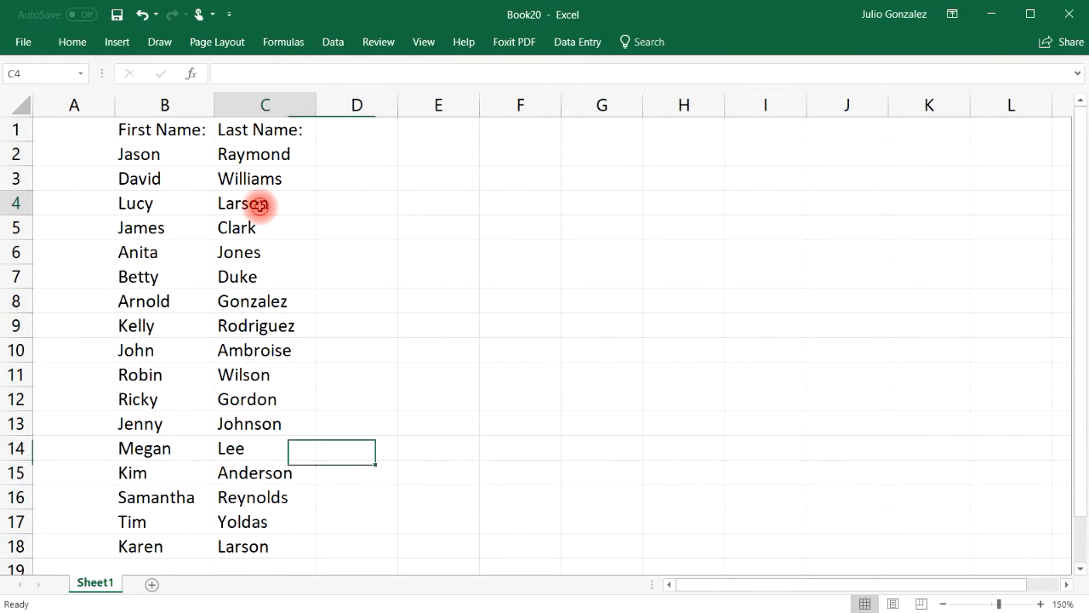
click(267, 545)
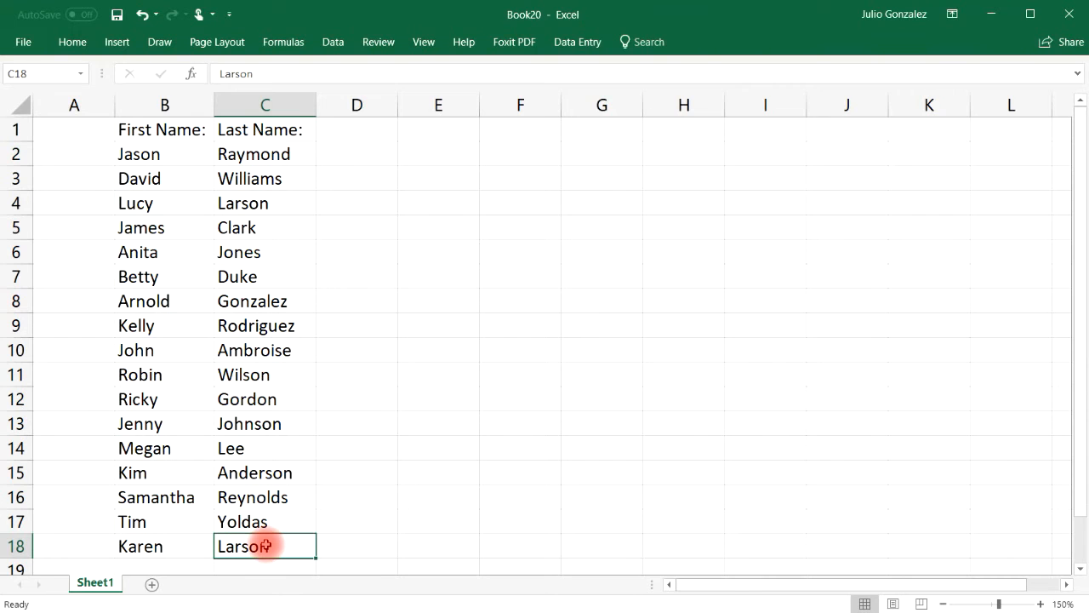
click(362, 307)
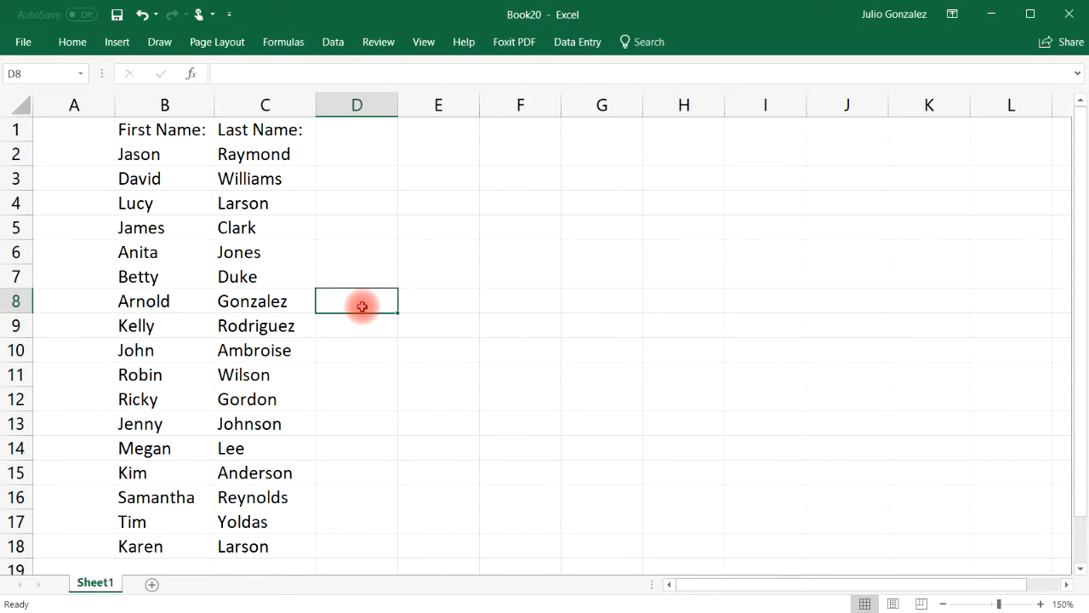
List all 'Larson' matches with Find All and select the C18 result
key(ctrl+h)
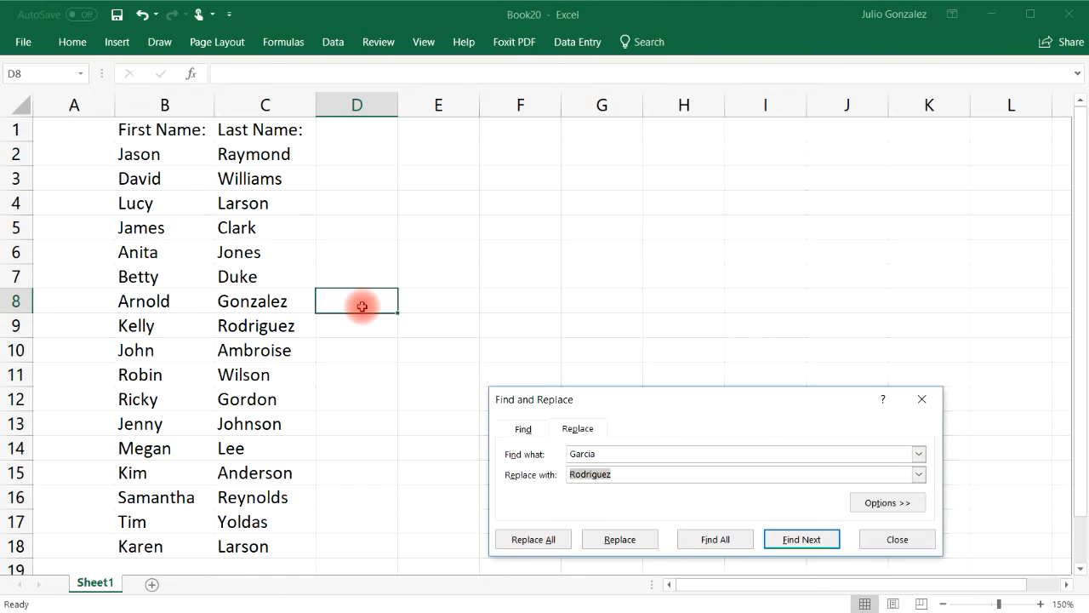
drag(602, 453, 572, 455)
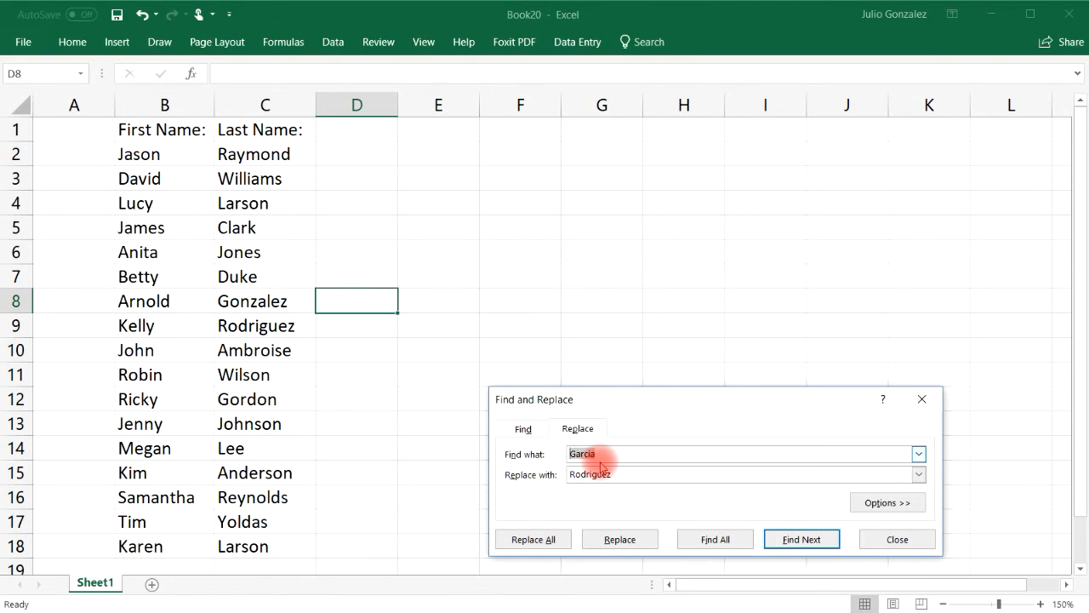
text(Larson)
click(725, 543)
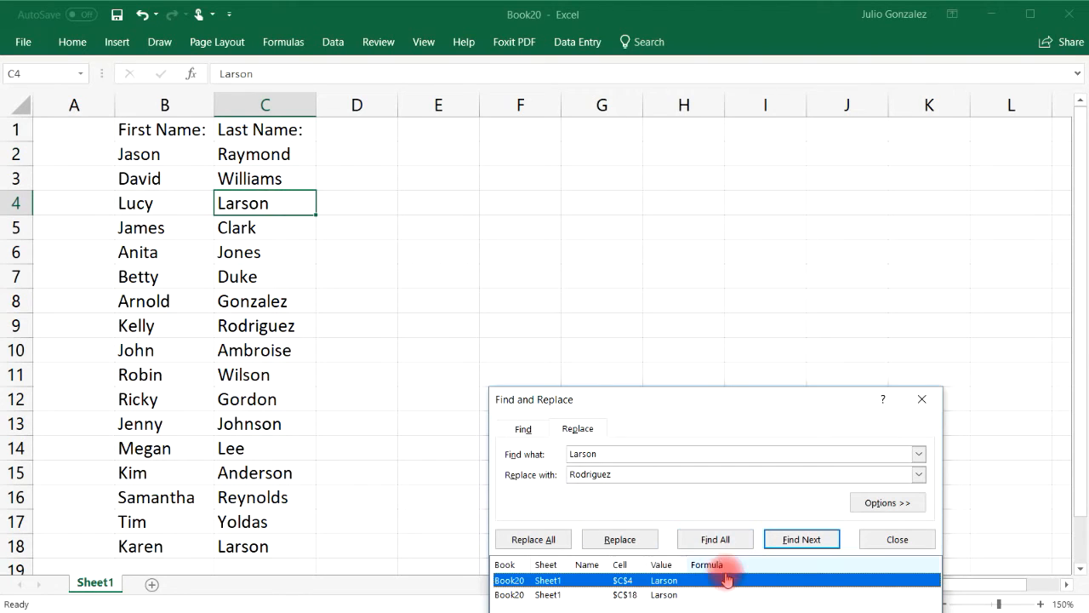
click(669, 594)
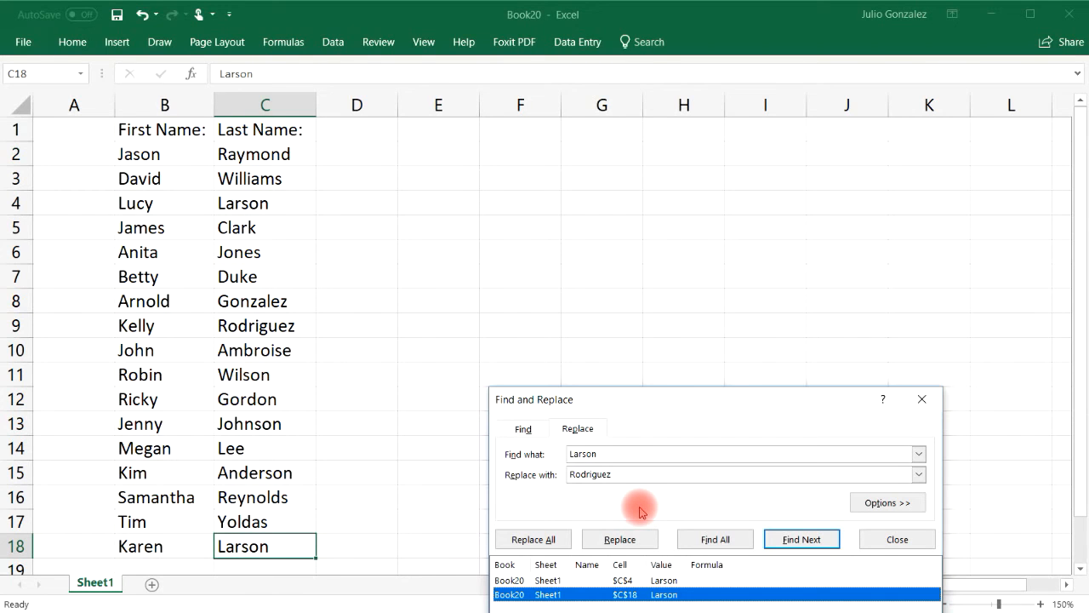
drag(684, 399, 686, 196)
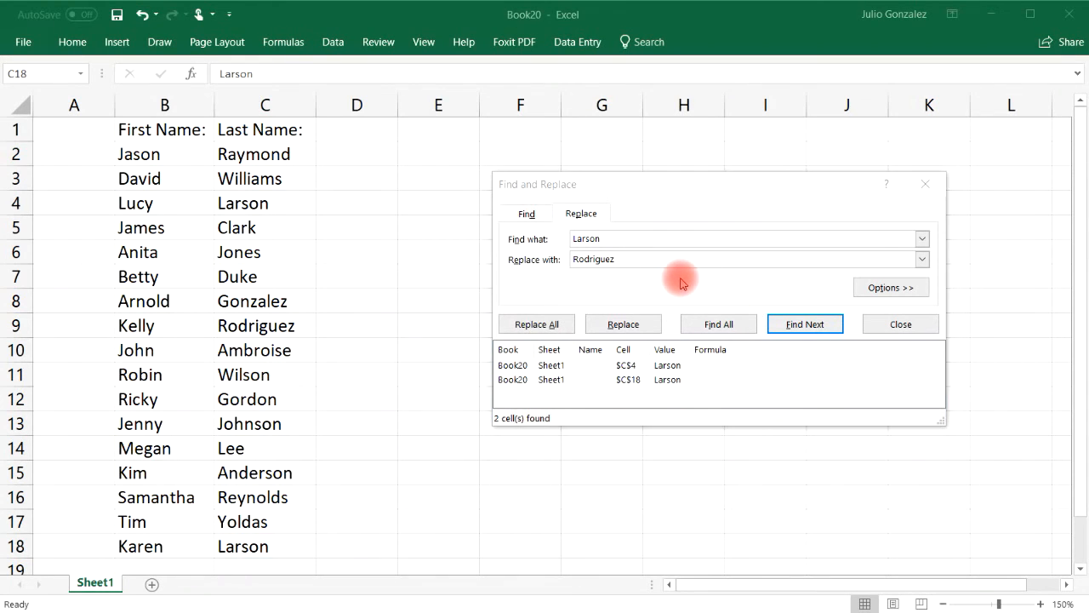
Replace all Larson entries with 'Clarkson' and verify cells C4 and C18
click(628, 258)
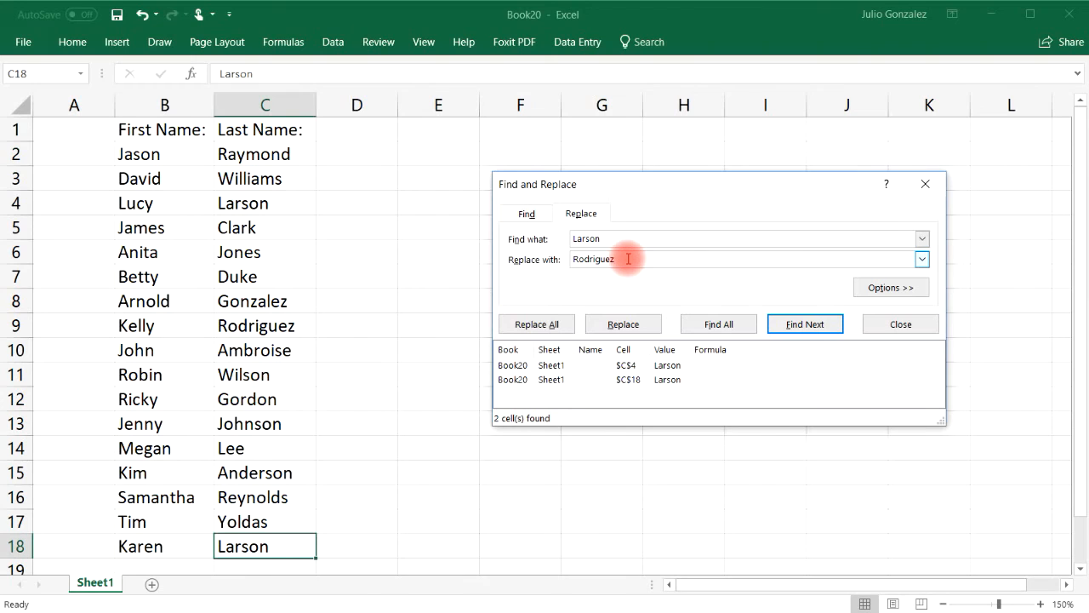
key(BackSpace)
key(BackSpace)
key(BackSpace)
key(BackSpace)
key(BackSpace)
key(BackSpace)
key(BackSpace)
key(BackSpace)
key(BackSpace)
text(Clarkson)
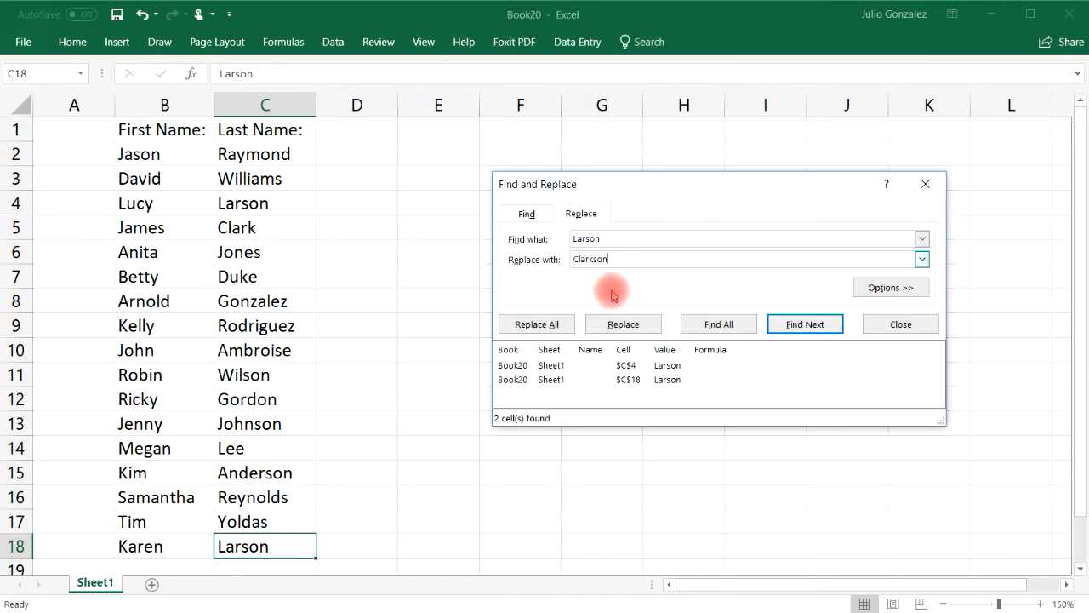
click(553, 323)
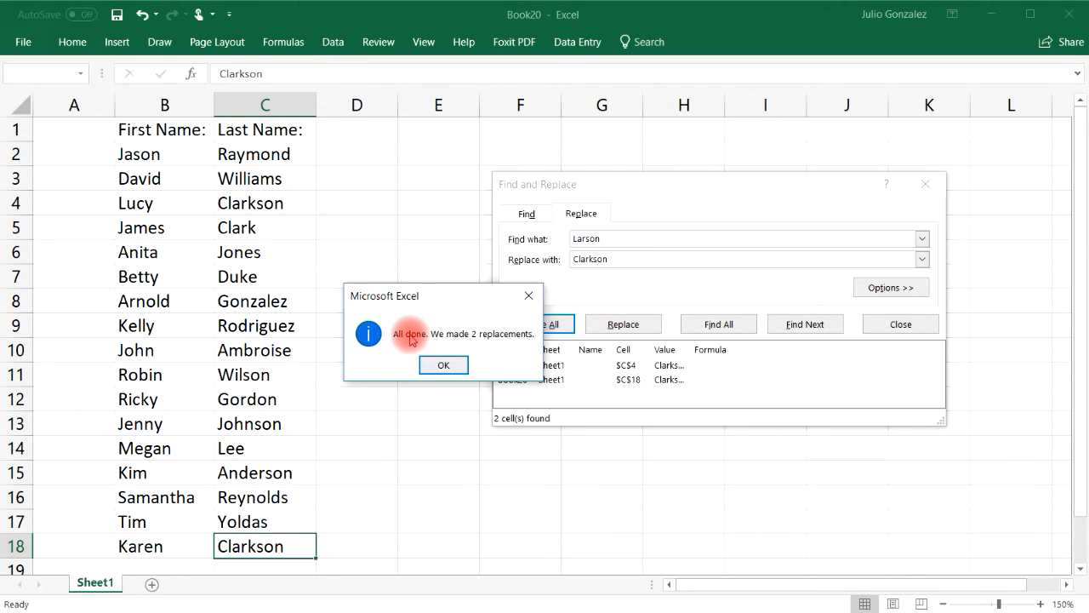
click(446, 365)
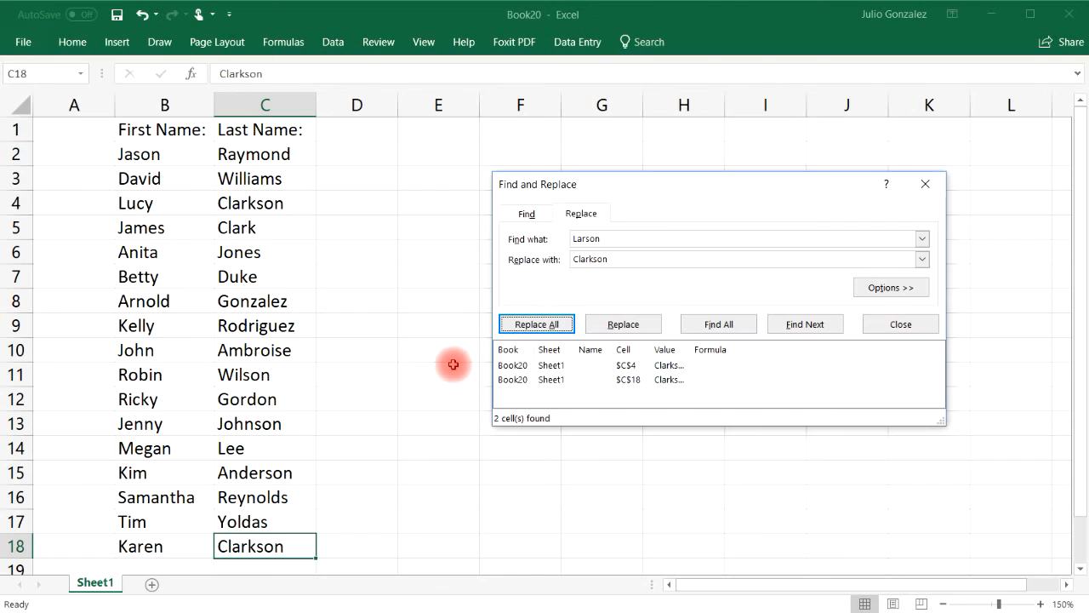
click(284, 203)
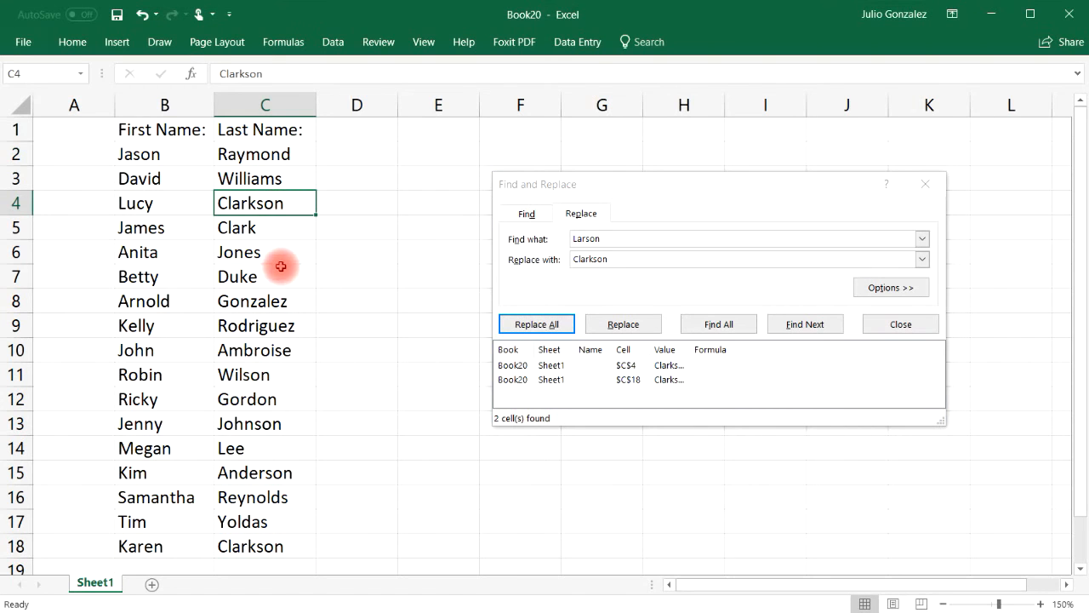
click(277, 546)
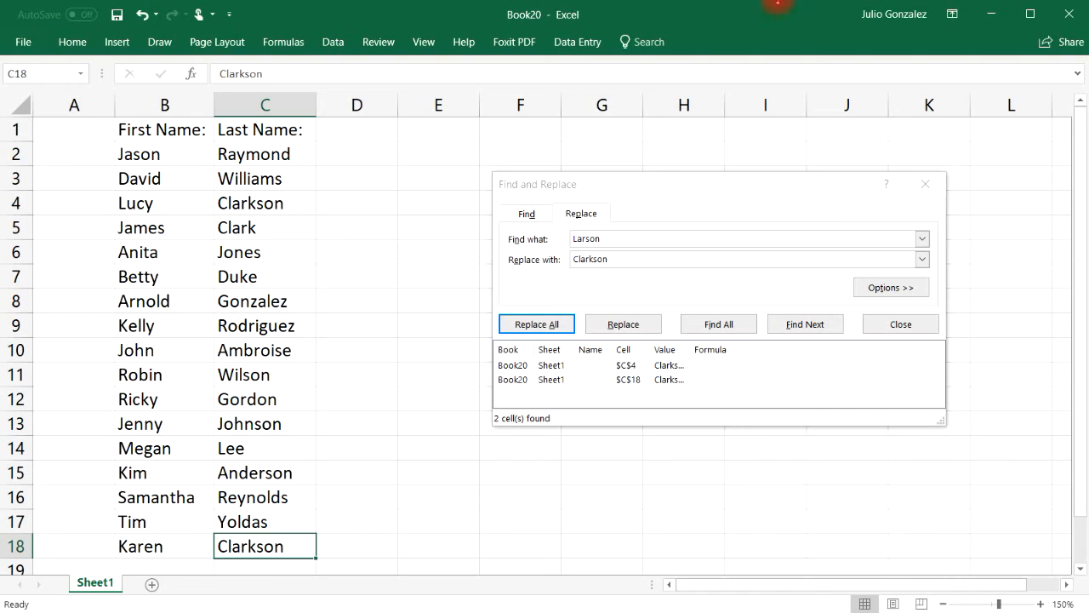
Close Find and Replace, reopening and closing Find and Replace once more, ending on cell E6
click(927, 185)
click(456, 275)
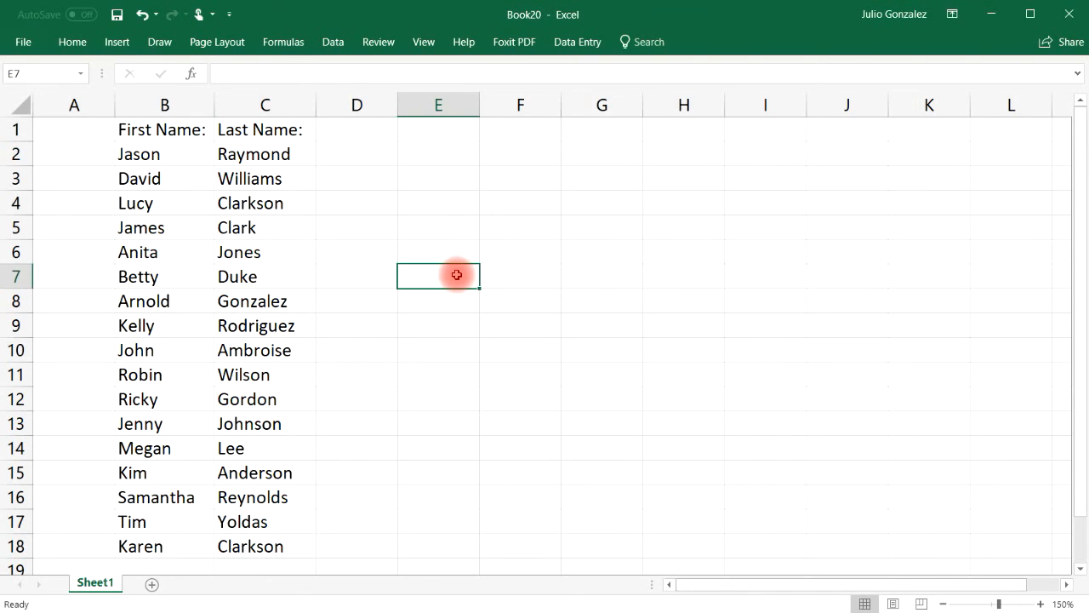
key(ctrl+f)
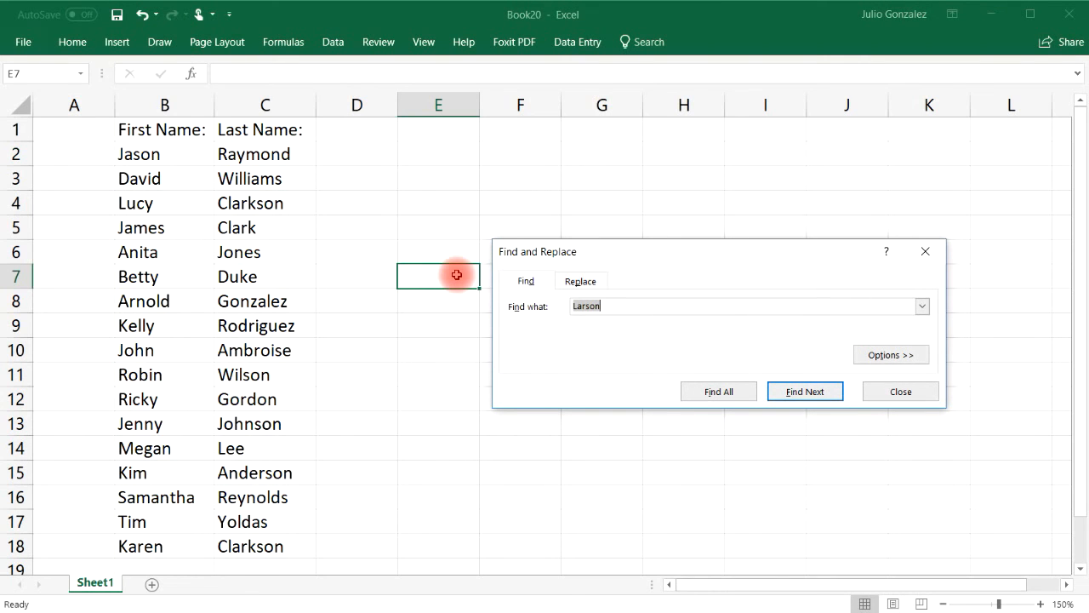
click(904, 393)
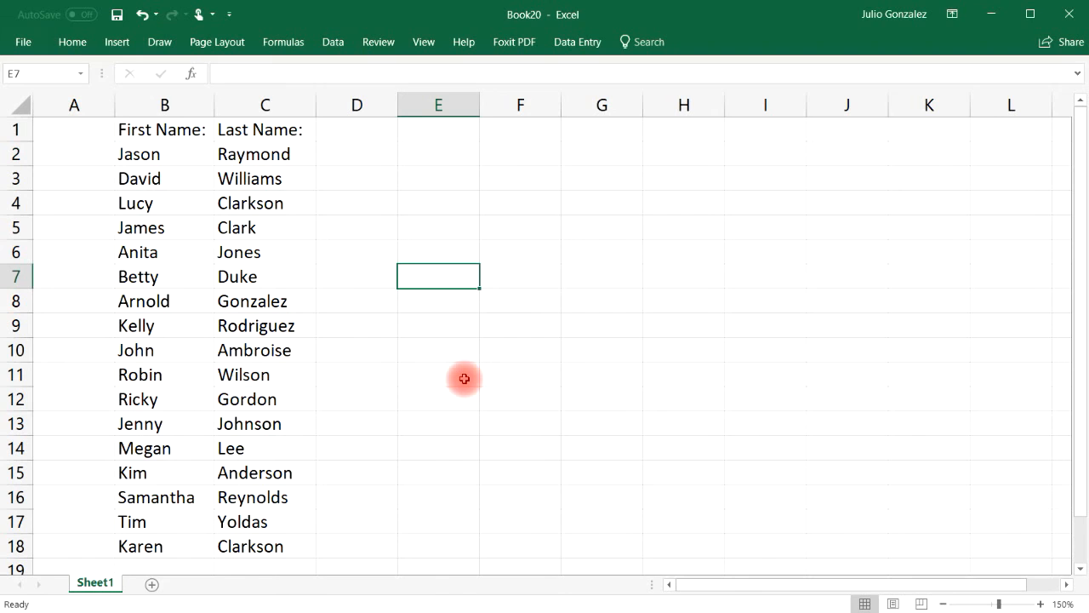
key(ctrl+h)
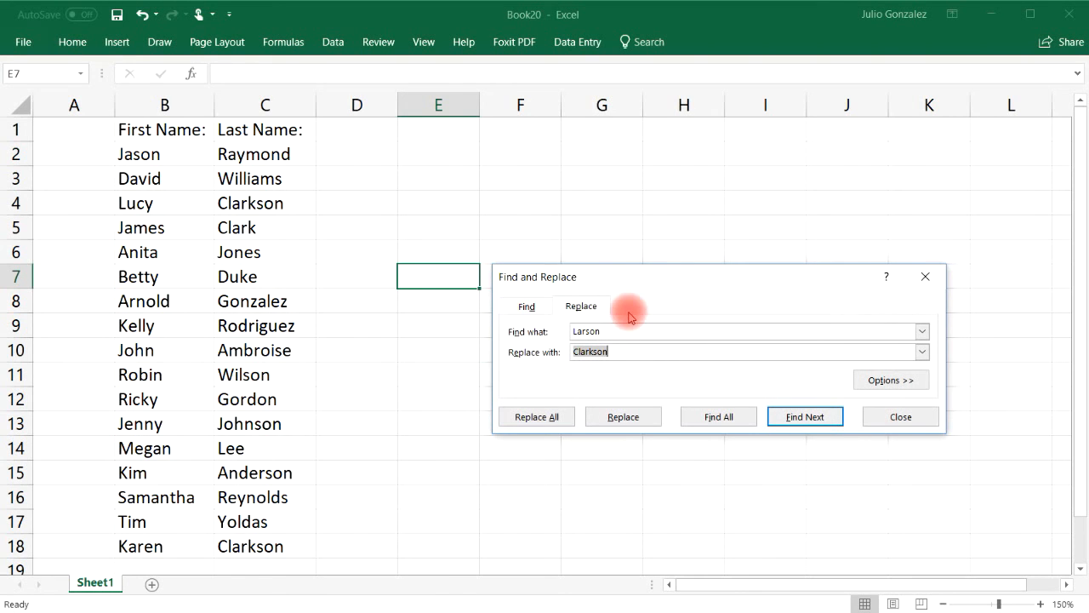
click(901, 416)
key(Up)
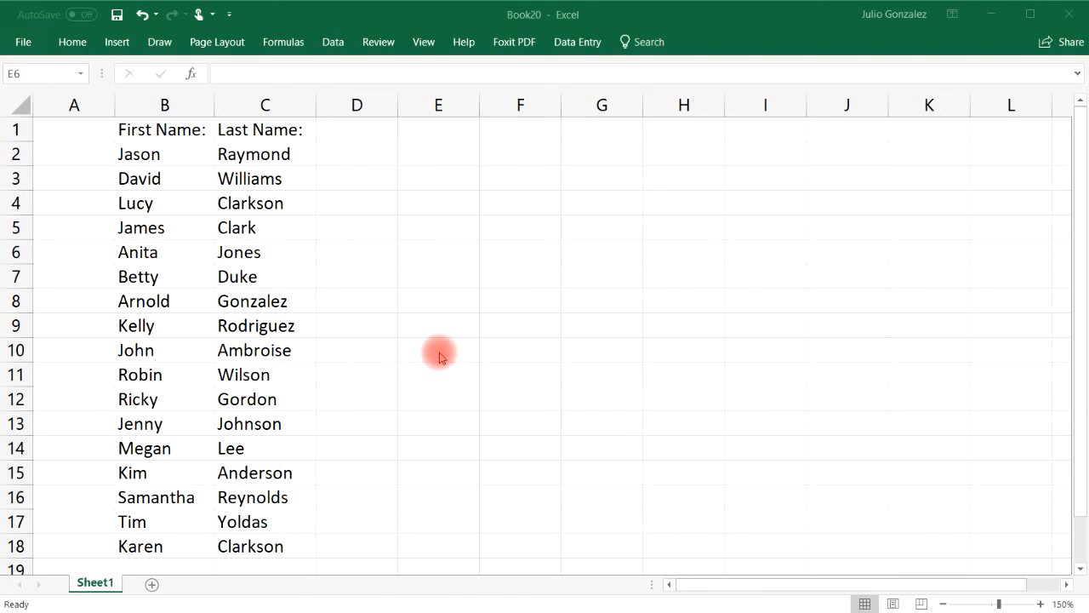
click(73, 42)
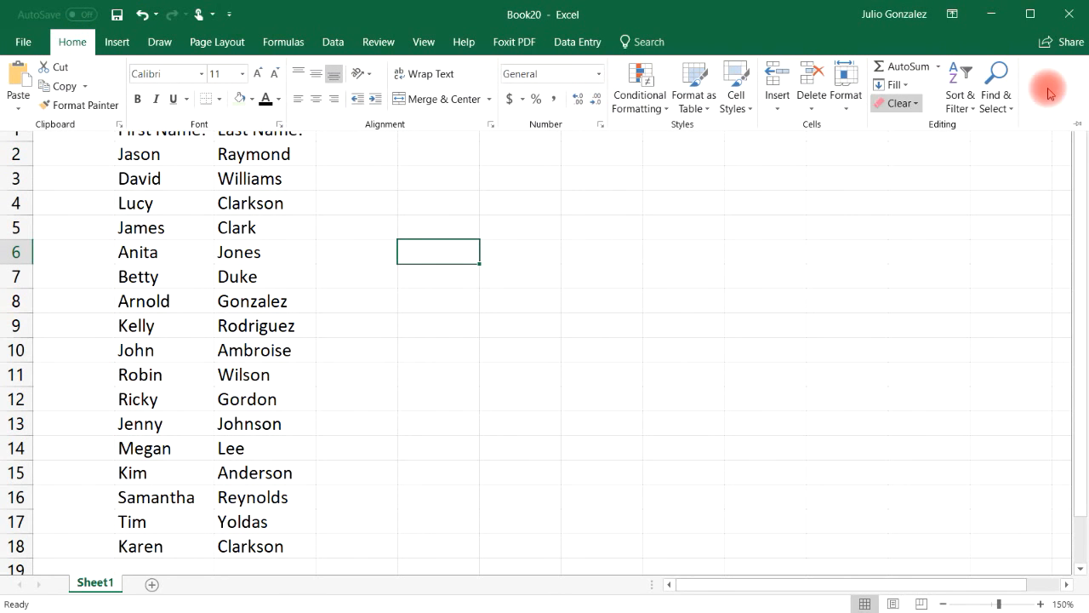
click(1004, 95)
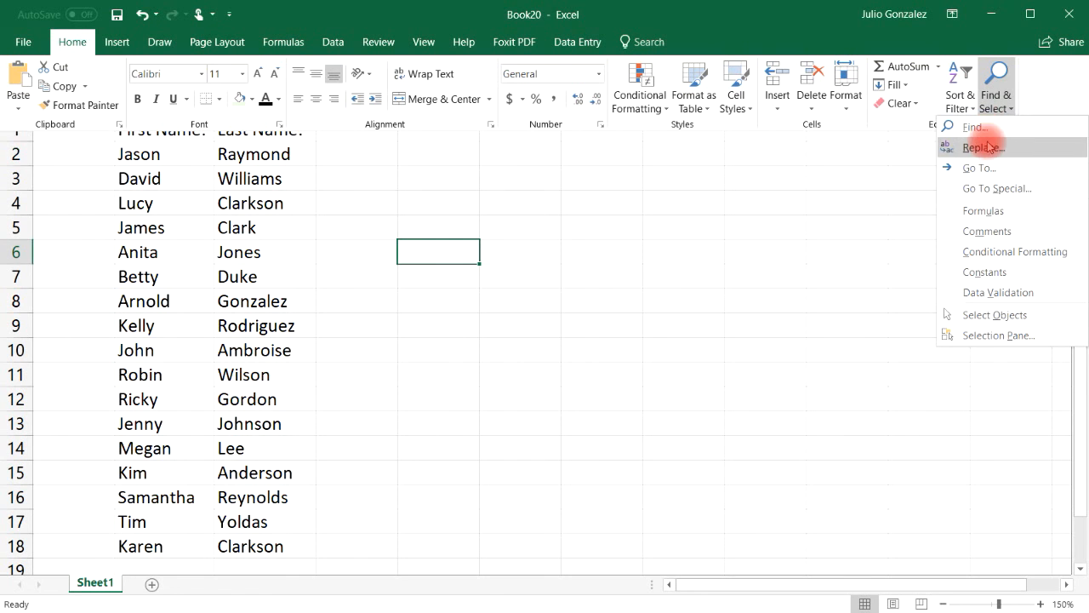
click(973, 128)
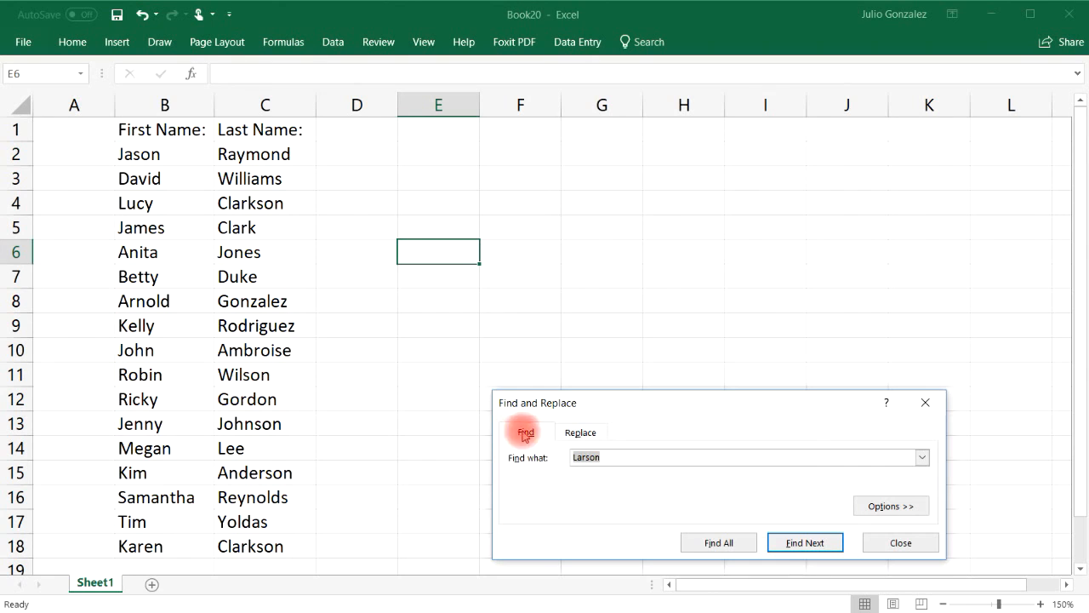
click(571, 434)
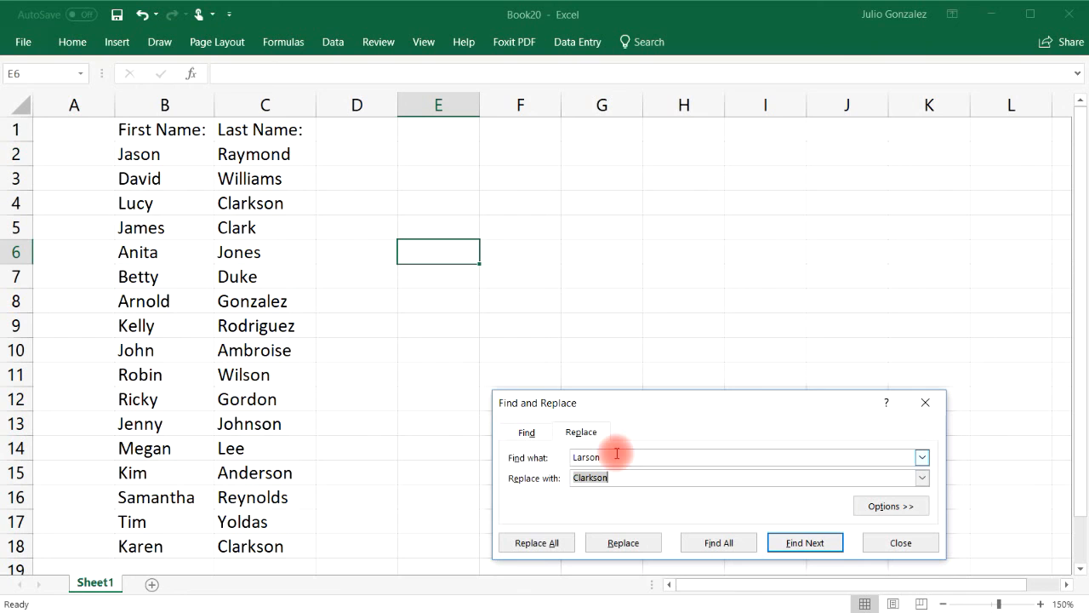
click(900, 545)
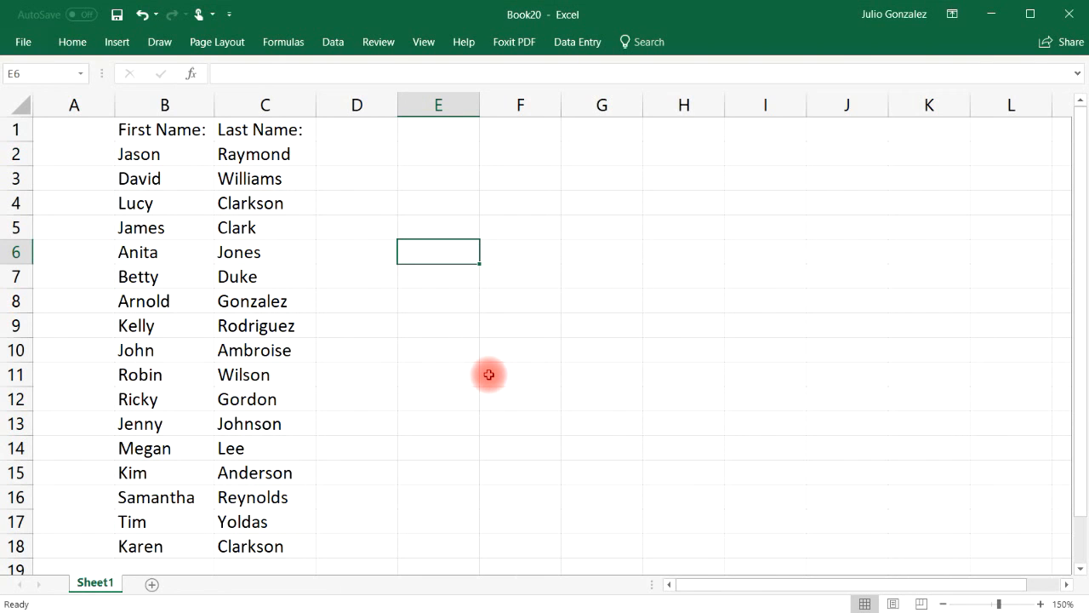